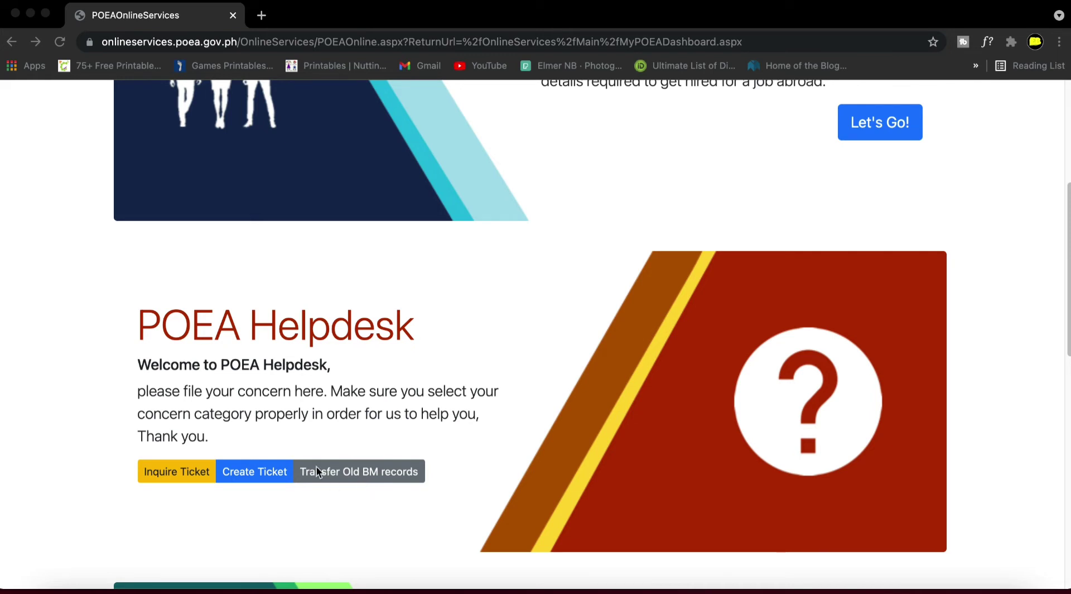
- Start a new POEA Helpdesk ticket and continue past the director's message to the ticket form
left_click(257, 472)
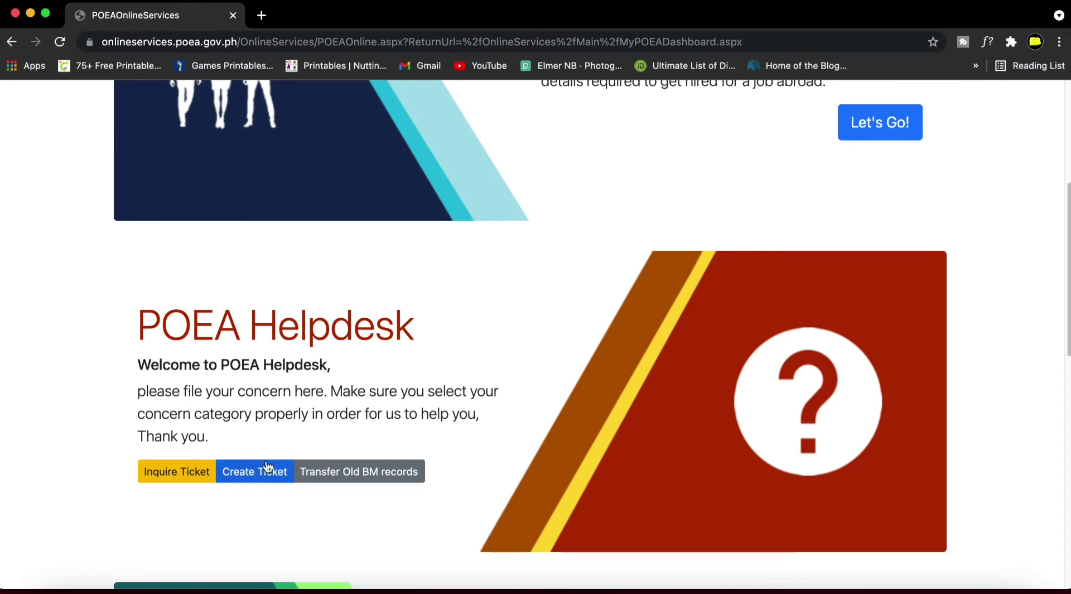
left_click(259, 475)
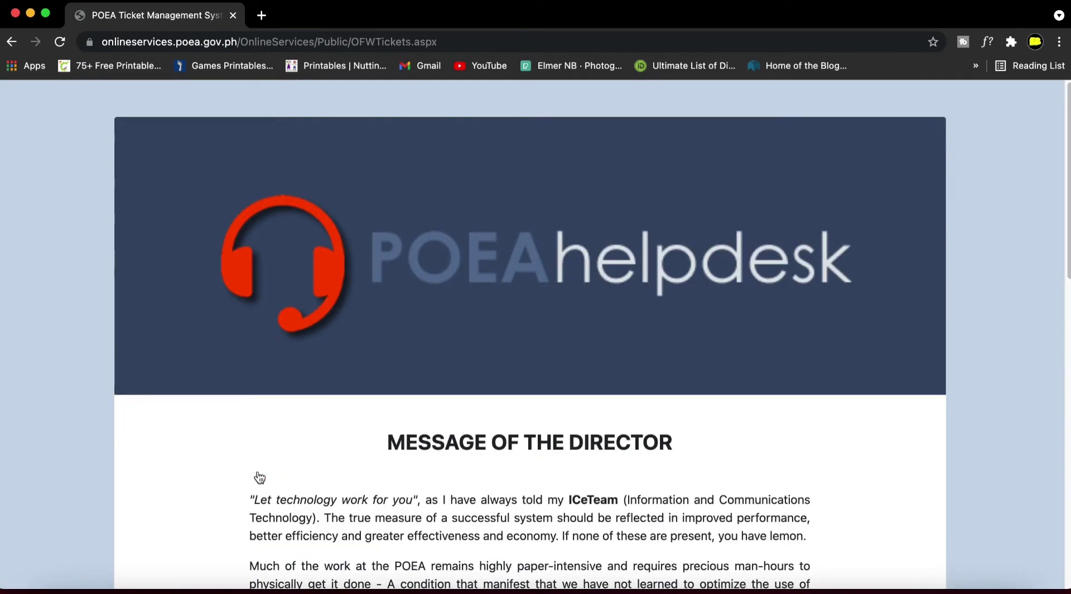
scroll(260, 476, "down", 6)
scroll(260, 476, "down", 9)
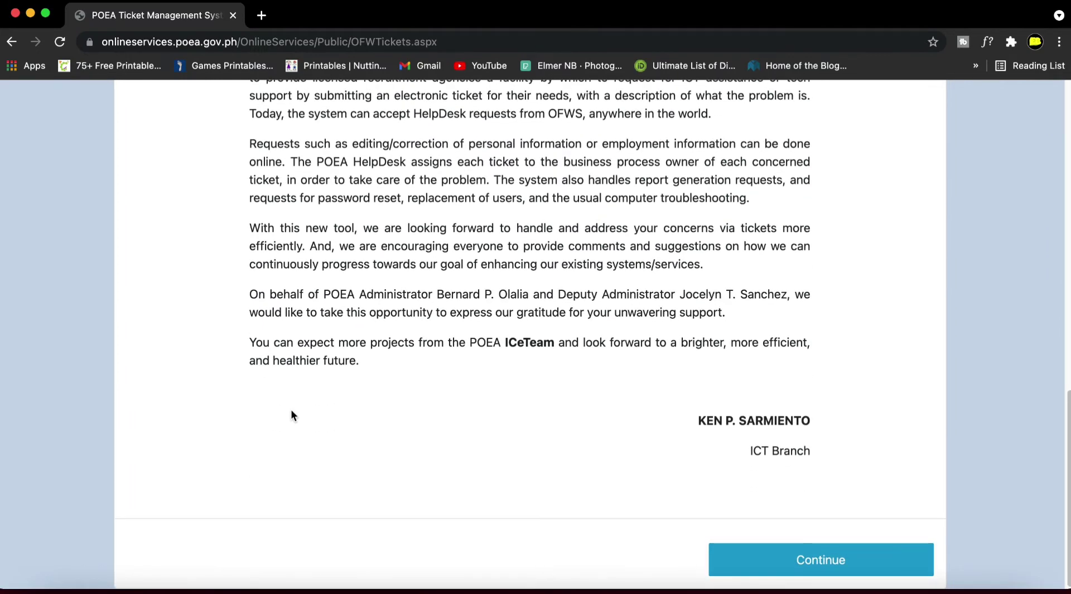
left_click(815, 565)
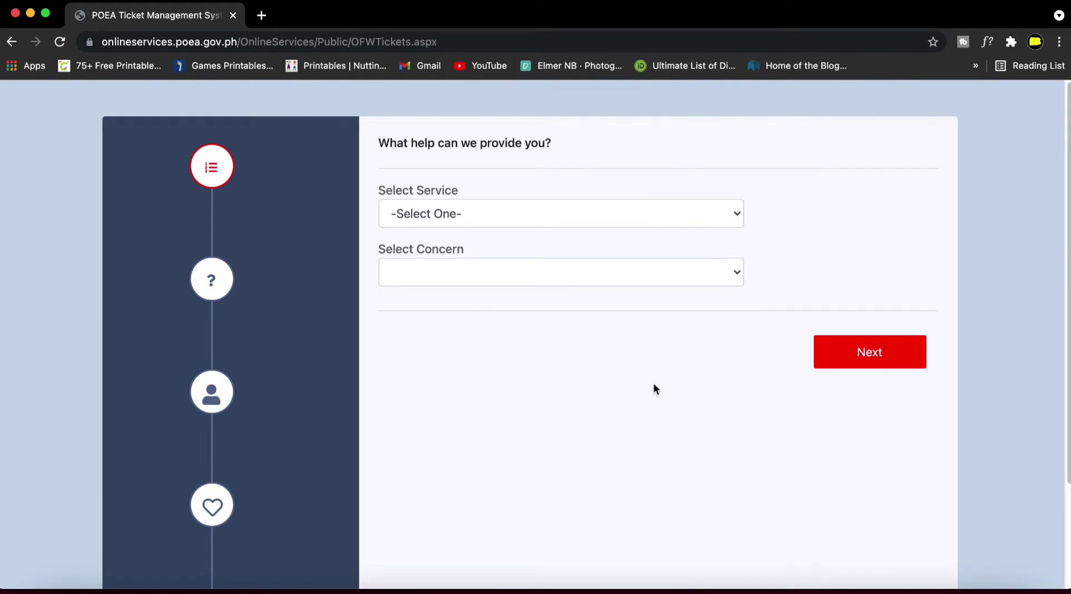
- Set the service to Online Services-ERegistration and the concern to Account Problem - Change Account Email Address, and proceed to its FAQ
key("Tab")
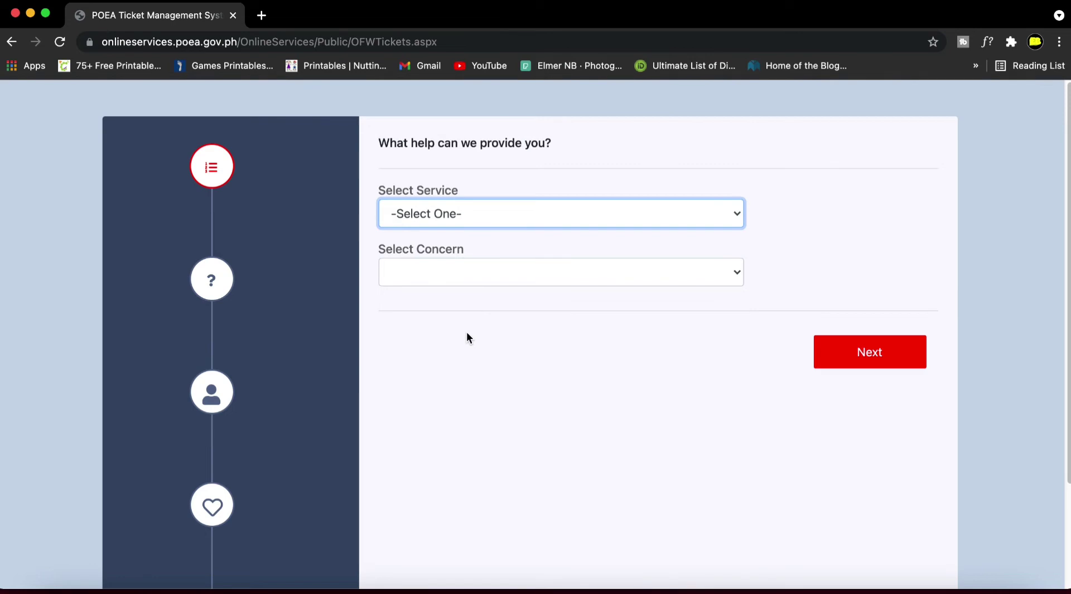
left_click(728, 222)
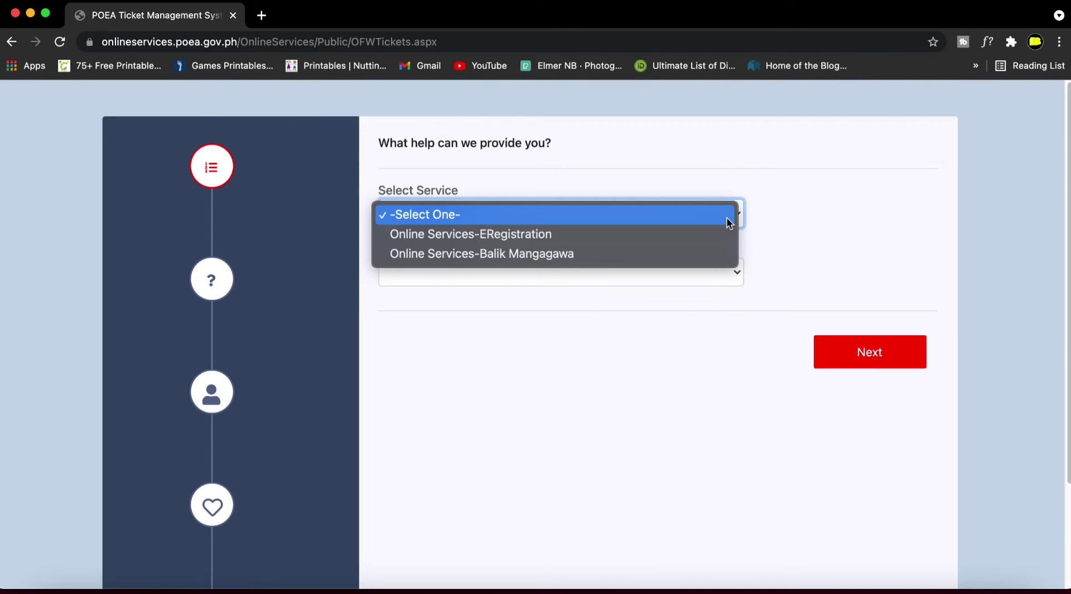
left_click(503, 232)
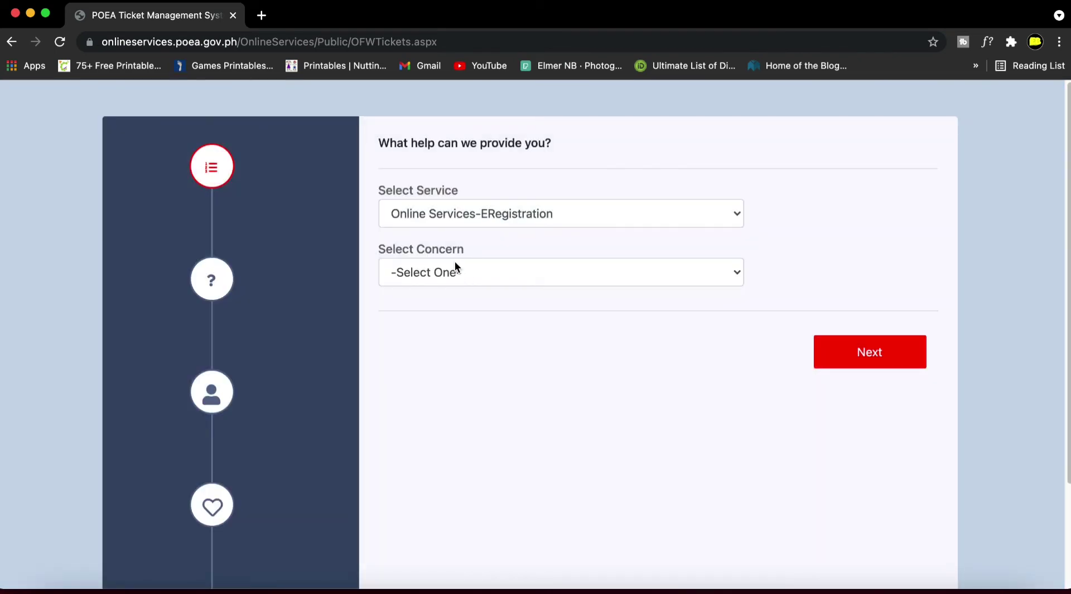
left_click(738, 274)
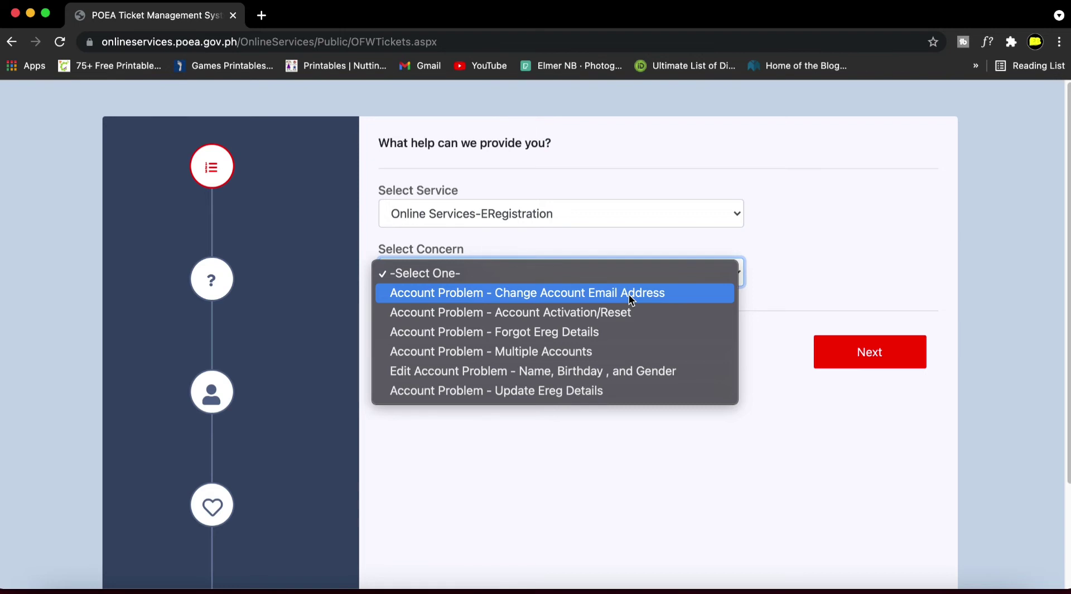
left_click(598, 295)
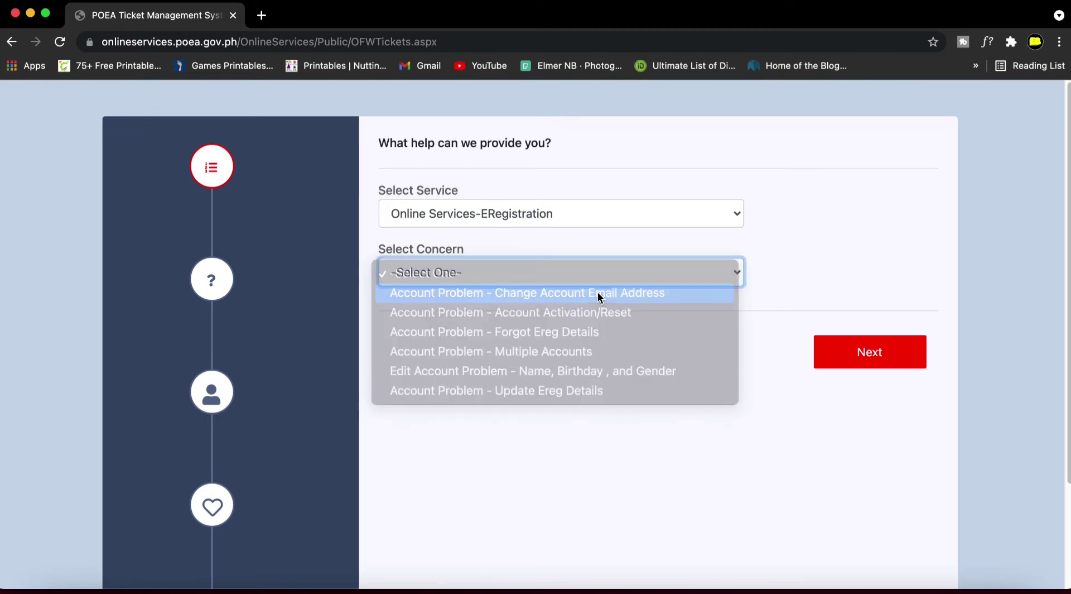
left_click(845, 358)
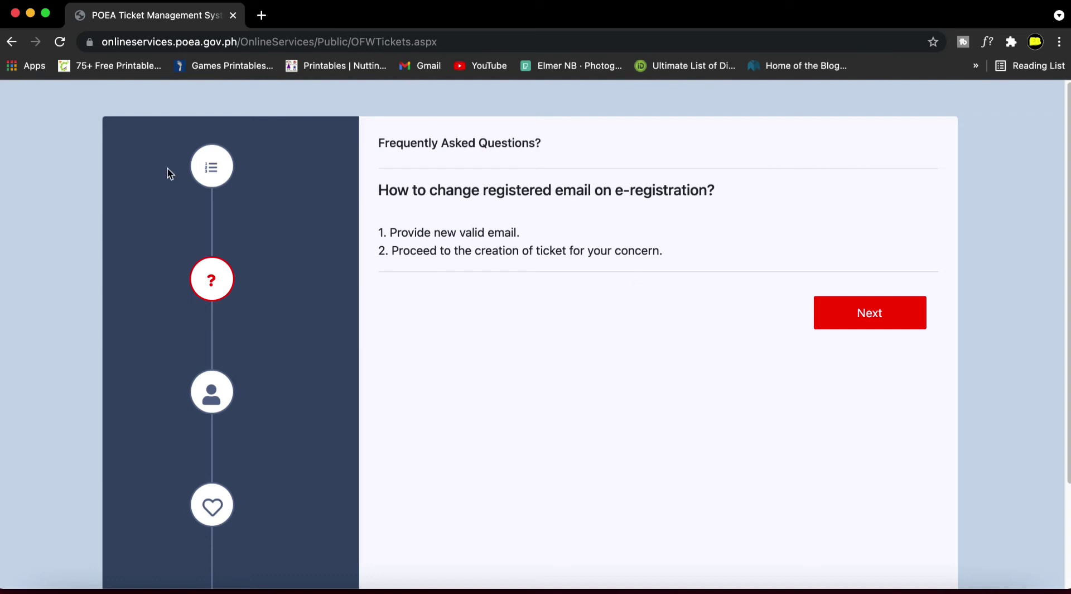
- Return to the service selection and set the concern to Account Problem - Account Activation/Reset
left_click(12, 42)
left_click(558, 260)
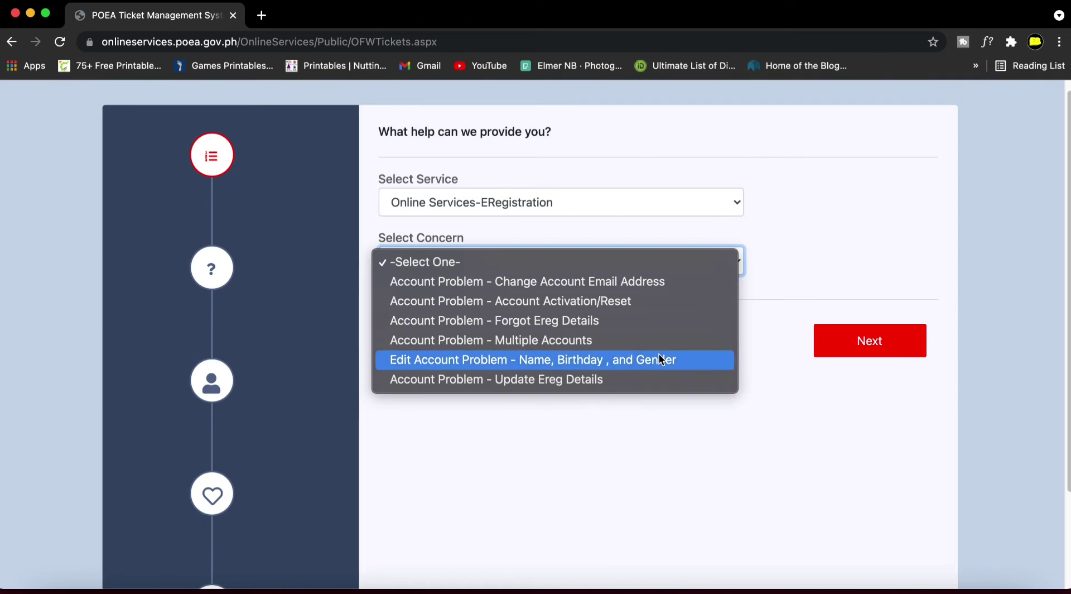
left_click(563, 303)
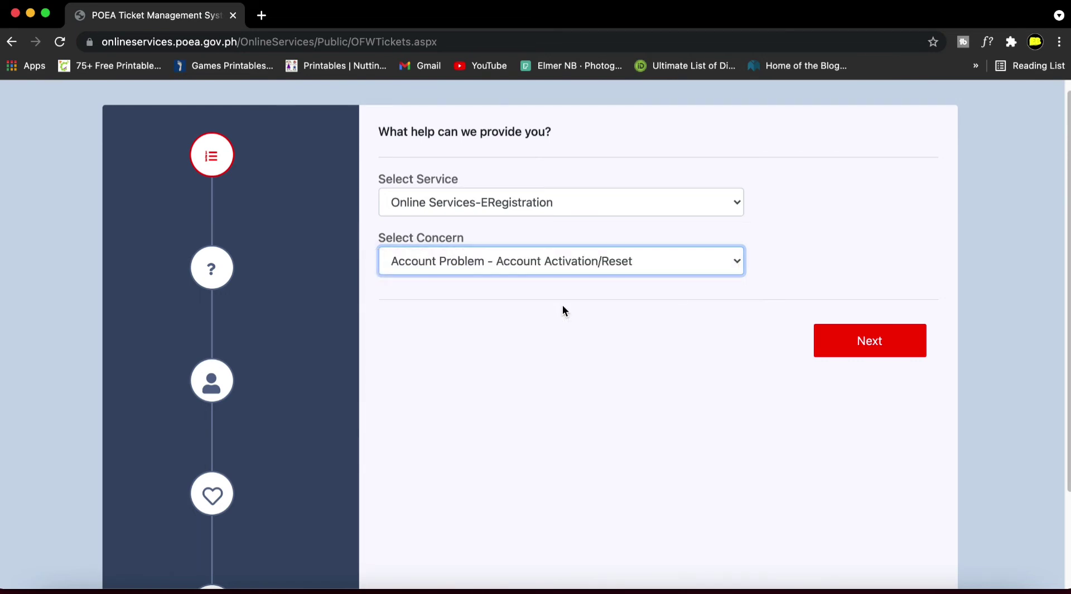
- Set the concern to Edit Account Problem - Name, Birthday, and Gender and proceed past the FAQ to the account lookup
left_click(729, 272)
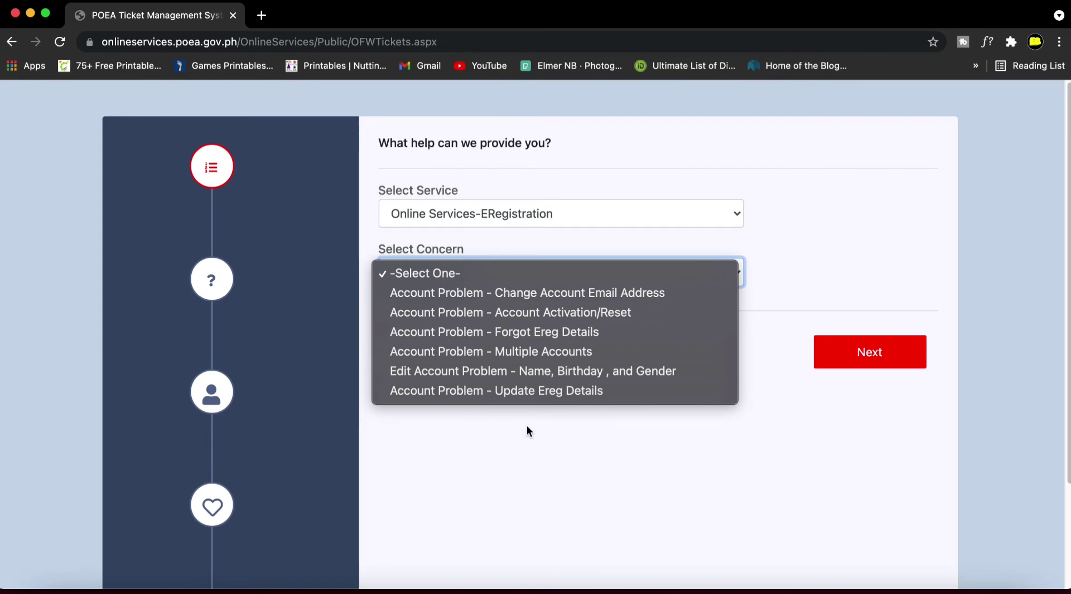
left_click(552, 370)
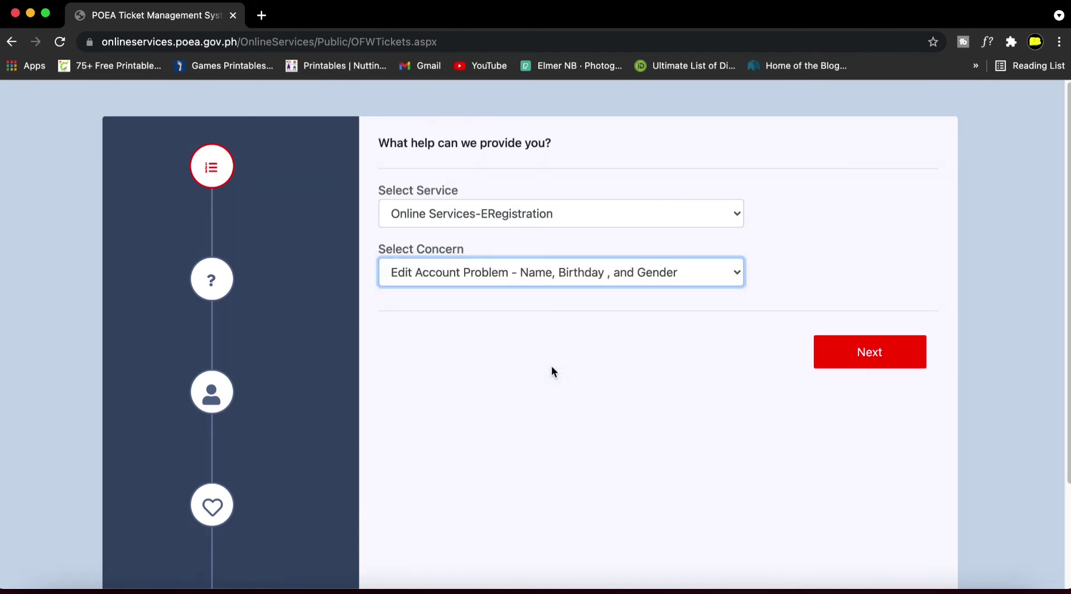
left_click(885, 347)
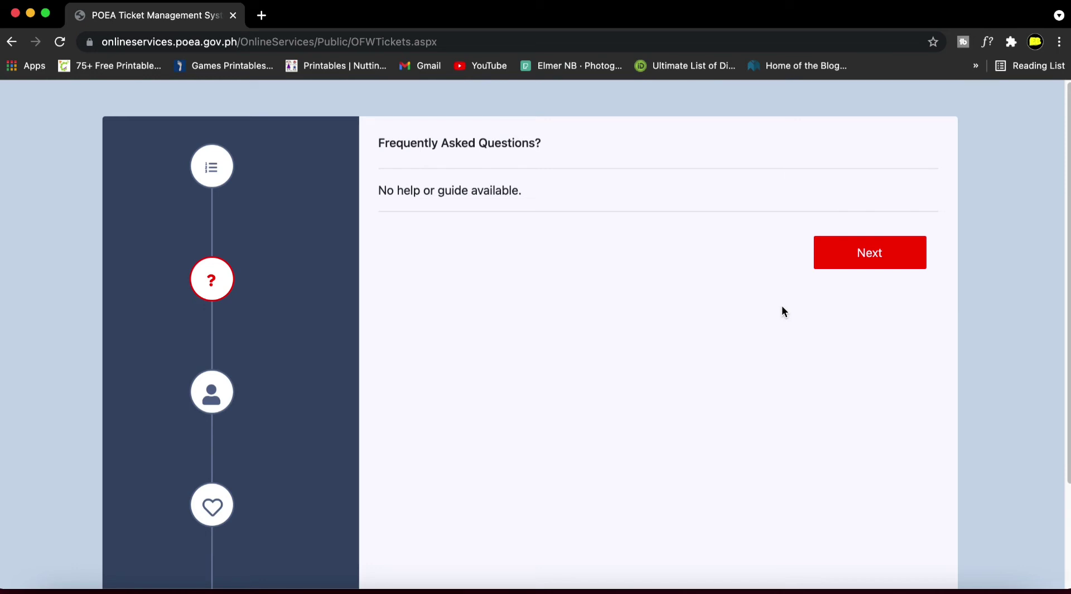
left_click(880, 256)
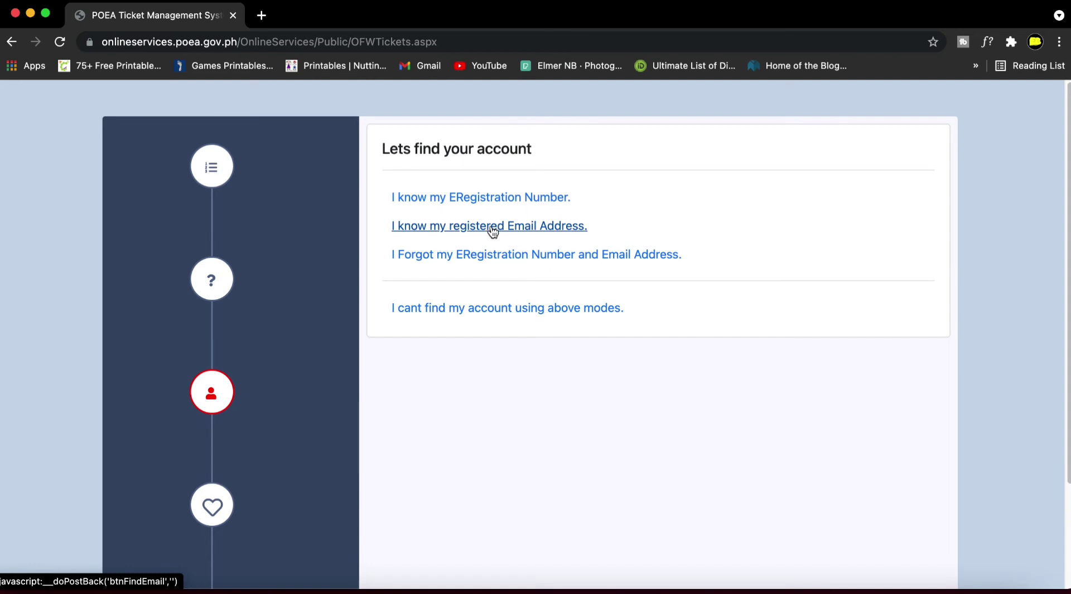
- Try the account lookup for a forgotten ERegistration number and email address, and review the concern options for ERegistration
left_click(430, 256)
left_click(738, 273)
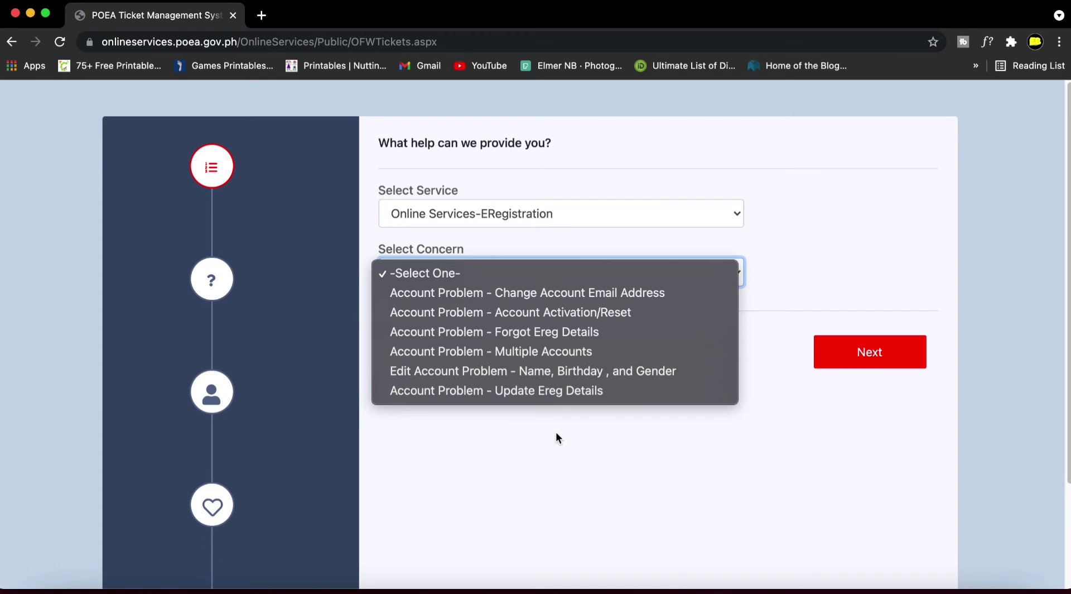
left_click(690, 440)
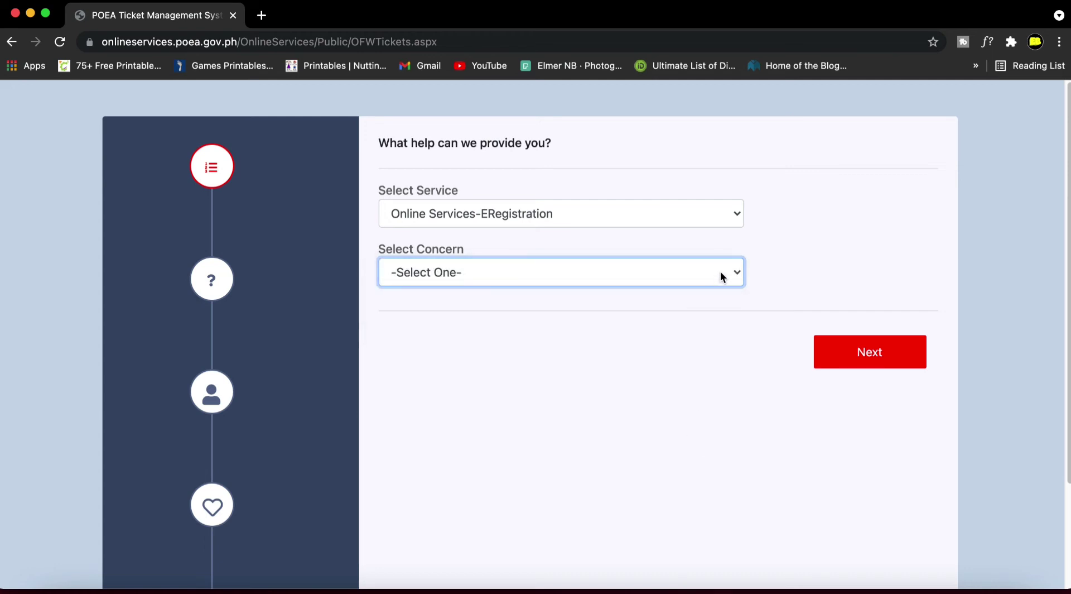
- Switch the ticket's service to Online Services-Balik Mangagawa and review its concern options
left_click(735, 219)
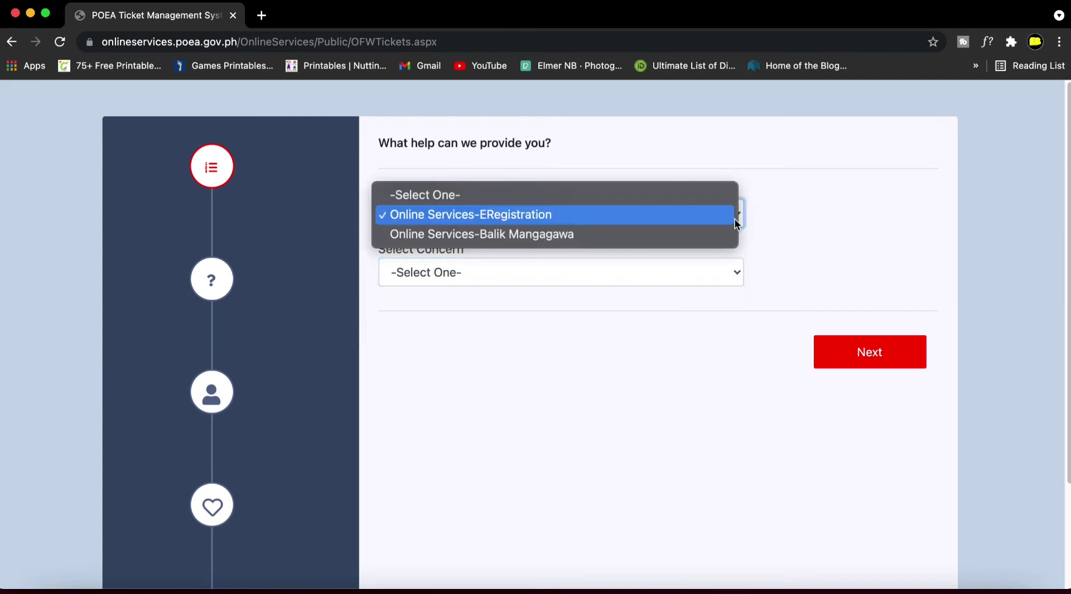
left_click(627, 242)
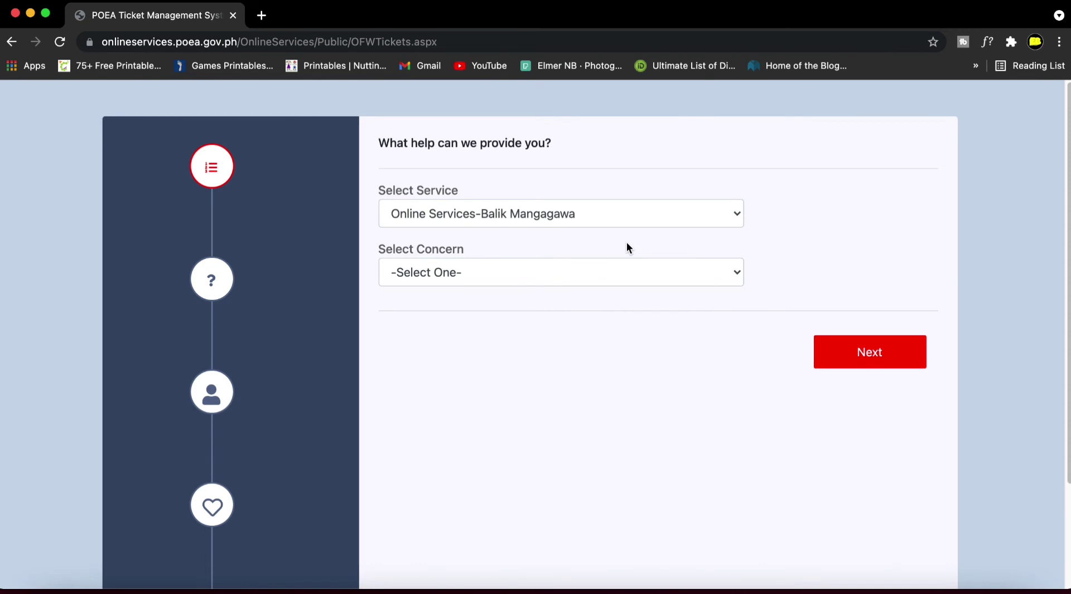
left_click(737, 276)
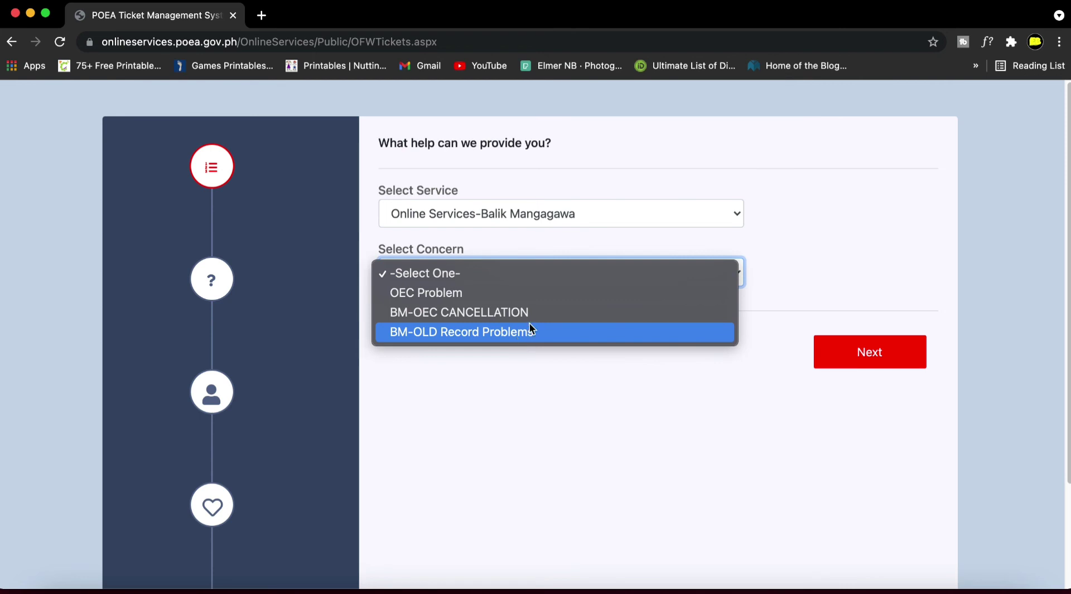
left_click(529, 330)
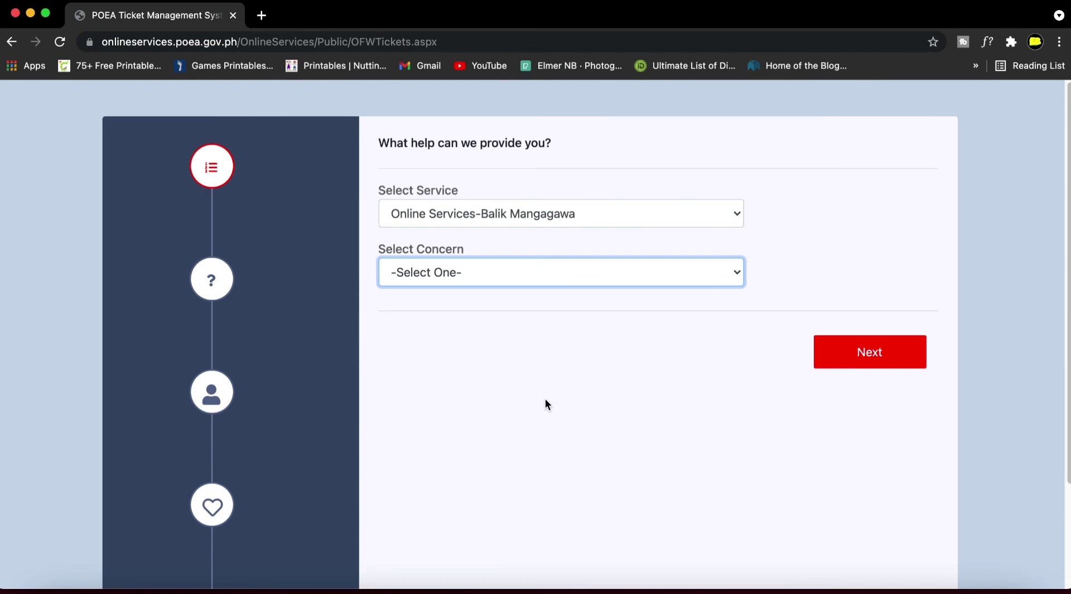
- Return to the online services portal and open the e-Registration login form
key("super+bracketleft")
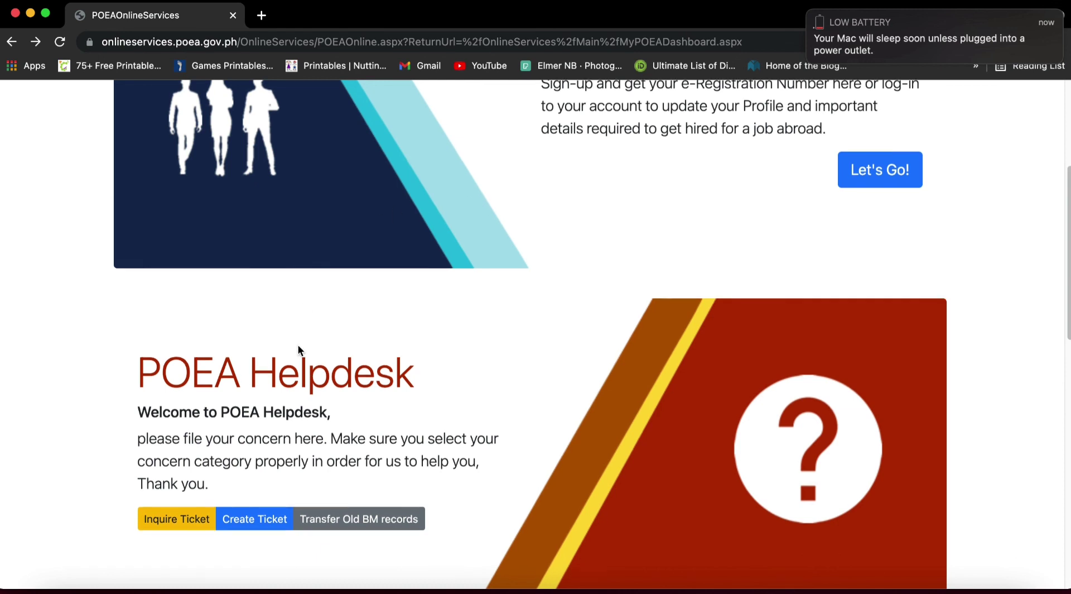
scroll(298, 350, "up", 3)
scroll(298, 345, "up", 2)
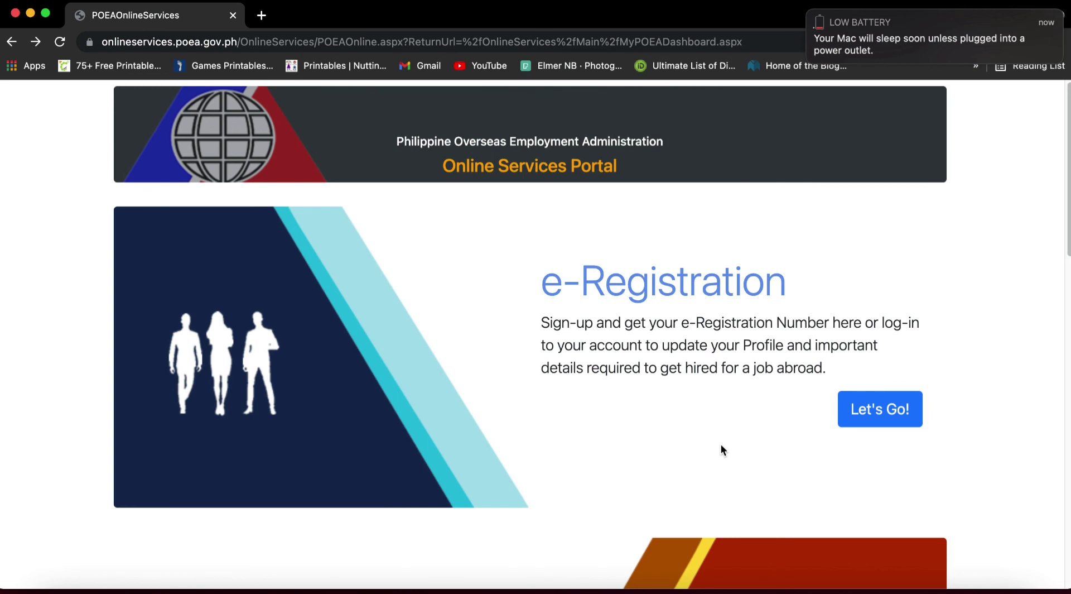
left_click(888, 413)
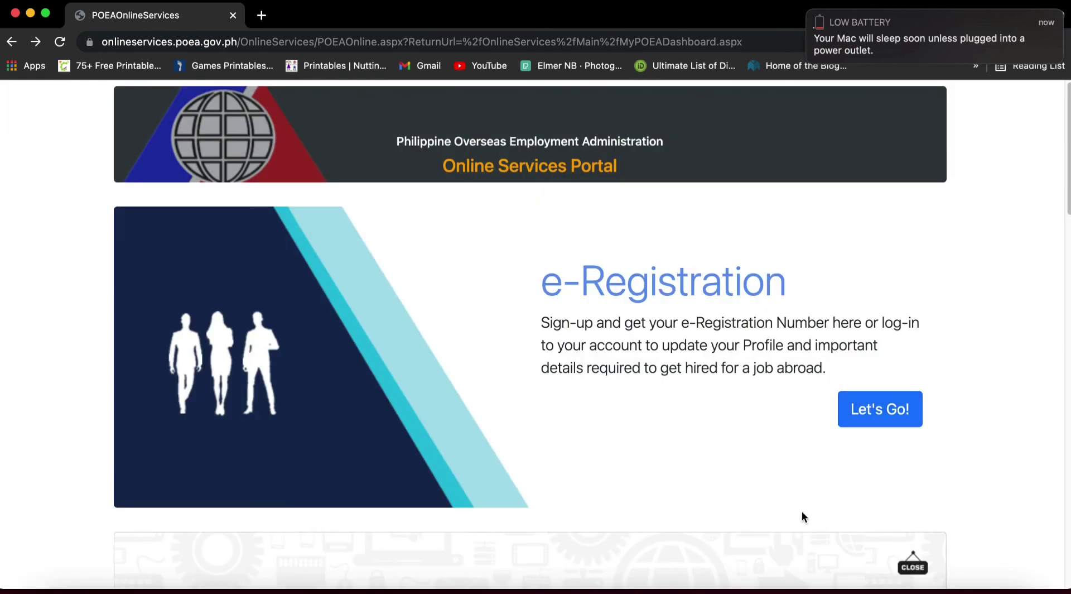
scroll(801, 510, "down", 5)
scroll(802, 511, "down", 3)
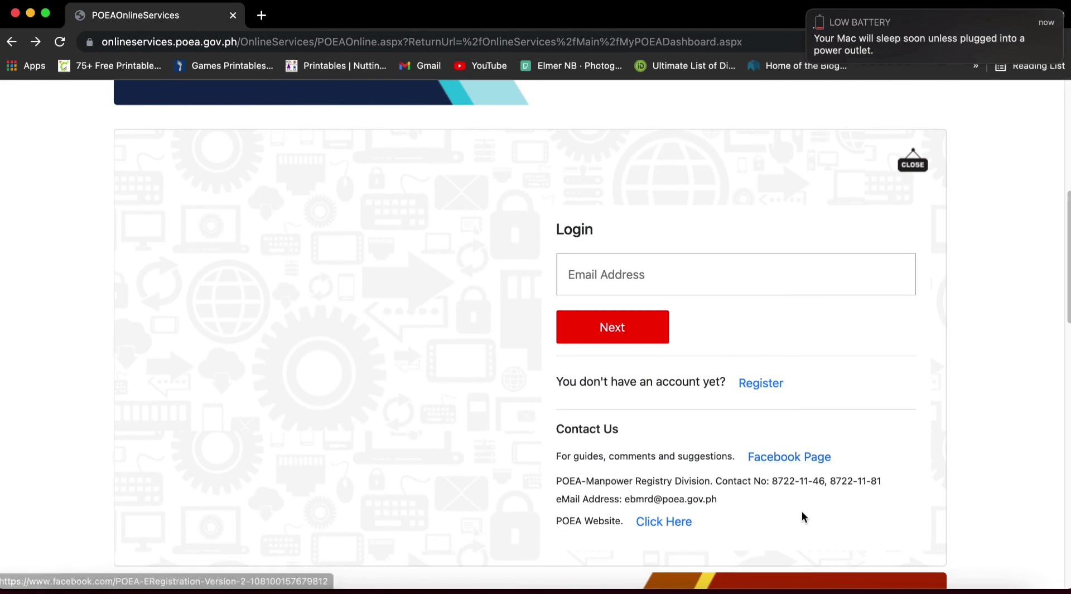